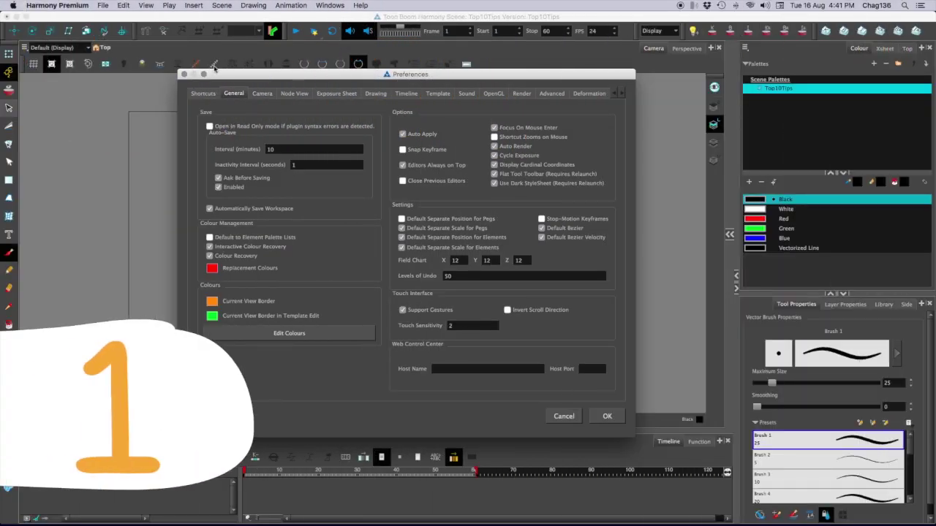
Toggle Ask Before Saving off and back on, and confirm the 10-minute auto-save interval
{"action": "left_click", "coordinate": [218, 178]}
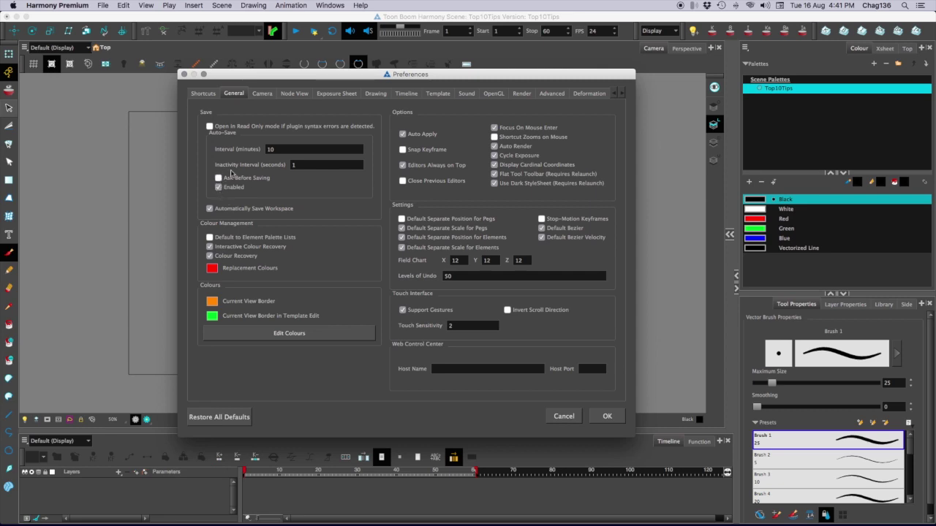
{"action": "left_click", "coordinate": [218, 177]}
{"action": "left_click", "coordinate": [218, 178]}
{"action": "double_click", "coordinate": [272, 149]}
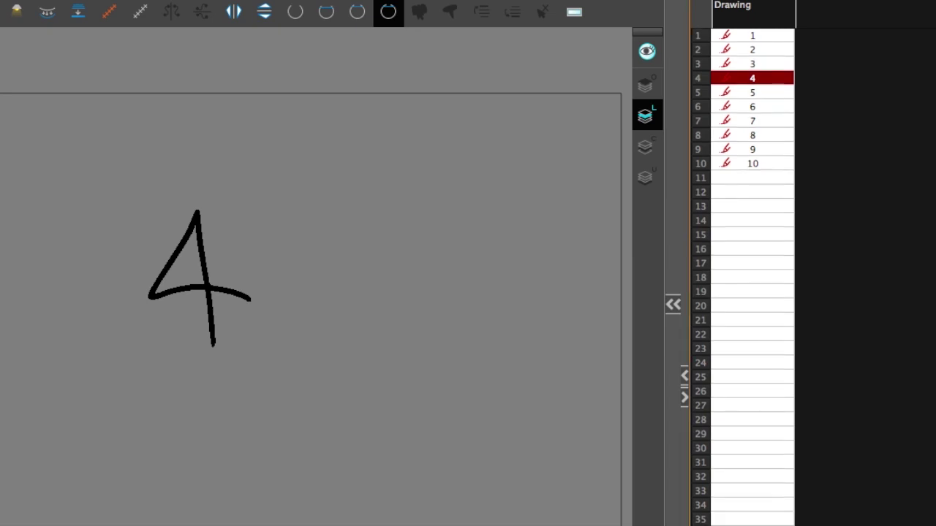
Select the Drawing column's cells in the Xsheet and open Exposure > Fill Cells Randomly
{"action": "scroll", "coordinate": [745, 292], "scroll_direction": "down", "scroll_amount": 2}
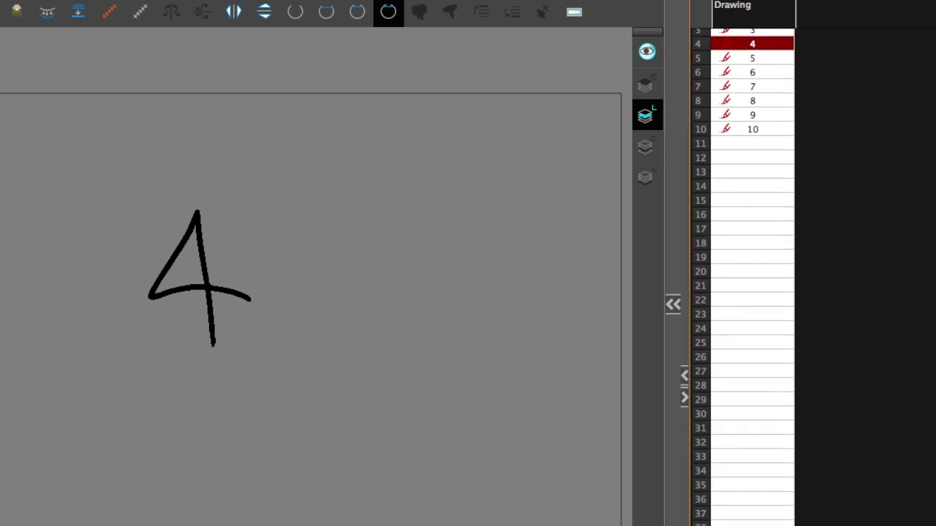
{"action": "mouse_move", "coordinate": [746, 492]}
{"action": "left_mouse_down"}
{"action": "mouse_move", "coordinate": [727, 4]}
{"action": "mouse_move", "coordinate": [731, 25]}
{"action": "left_mouse_up"}
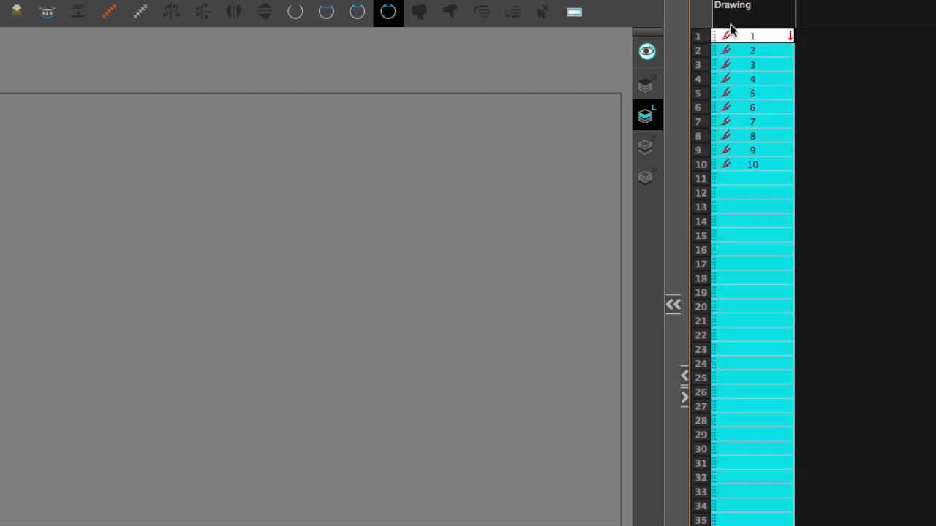
{"action": "right_click", "coordinate": [734, 161]}
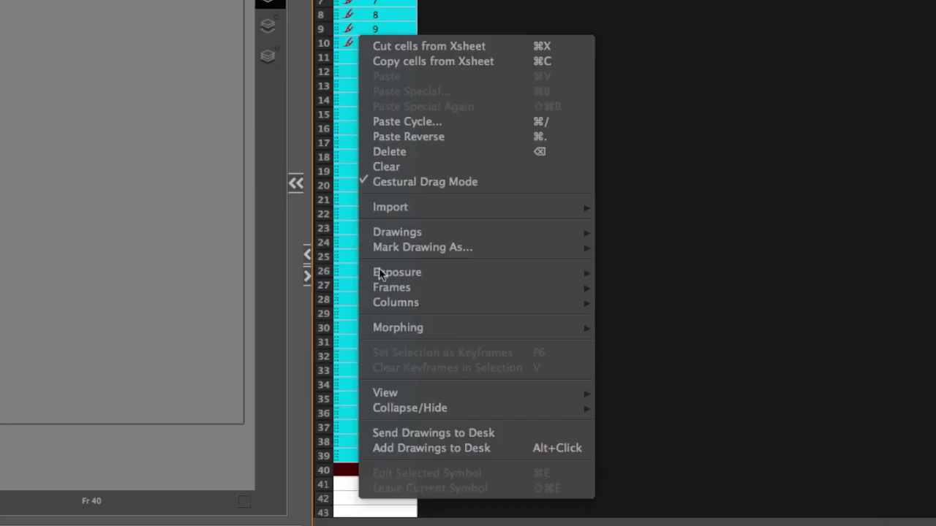
{"action": "mouse_move", "coordinate": [904, 395]}
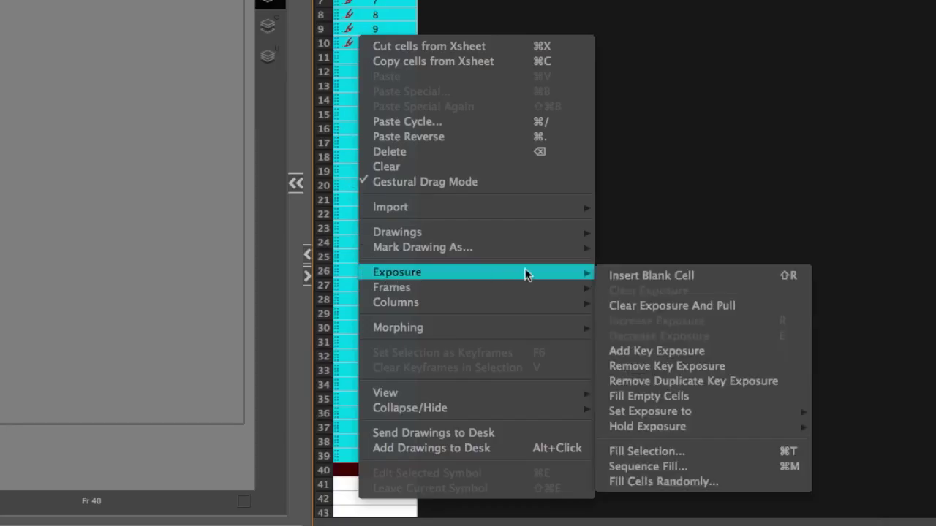
{"action": "left_click", "coordinate": [625, 483]}
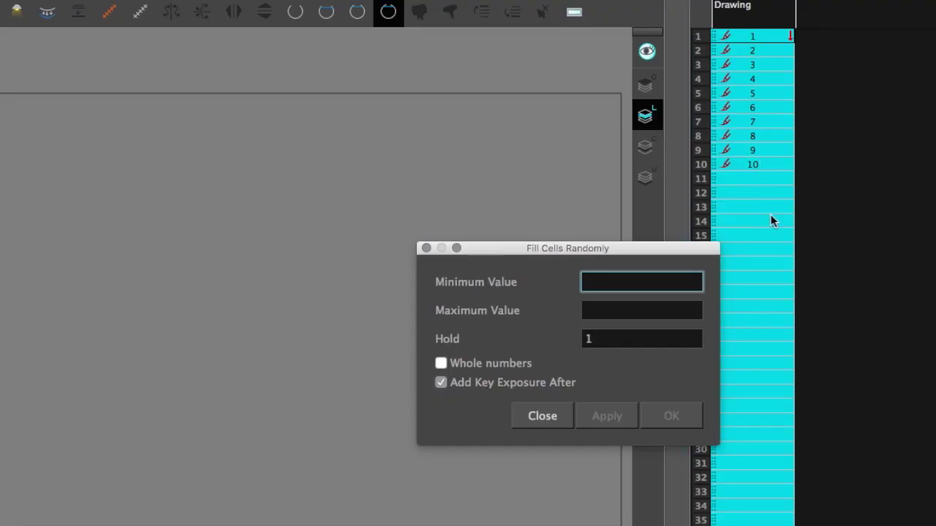
Fill the cells randomly with whole-number drawings 1–7 at hold 2, reapplying three times to reshuffle
{"action": "type", "text": "1"}
{"action": "left_click", "coordinate": [585, 307]}
{"action": "type", "text": "7"}
{"action": "key", "text": "Tab"}
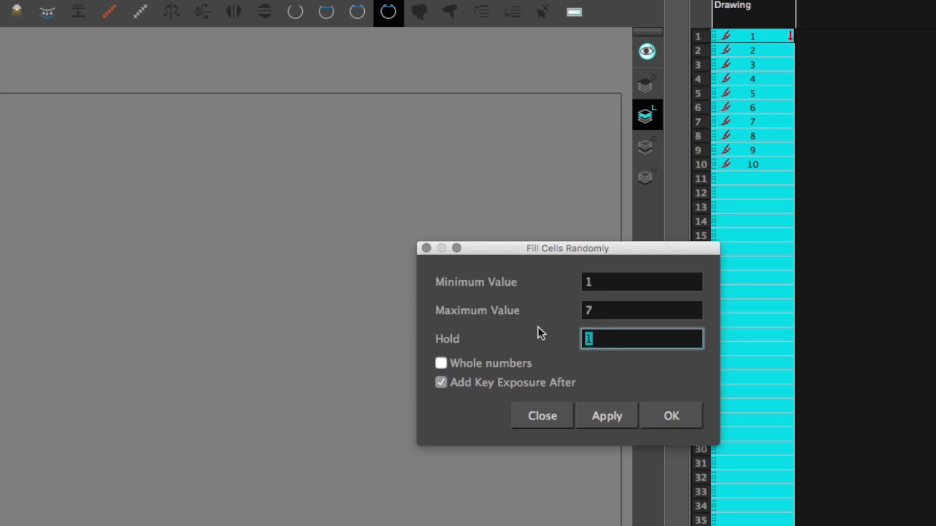
{"action": "type", "text": "2"}
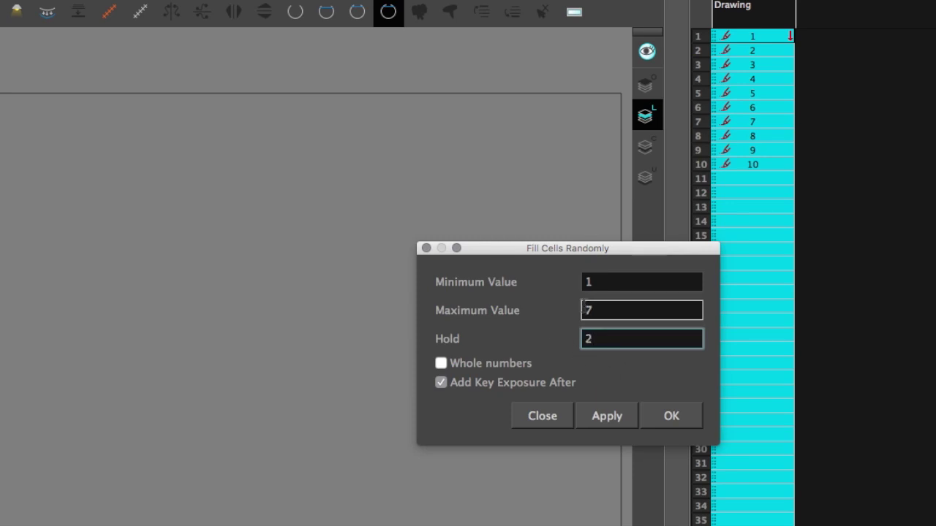
{"action": "left_click", "coordinate": [603, 414]}
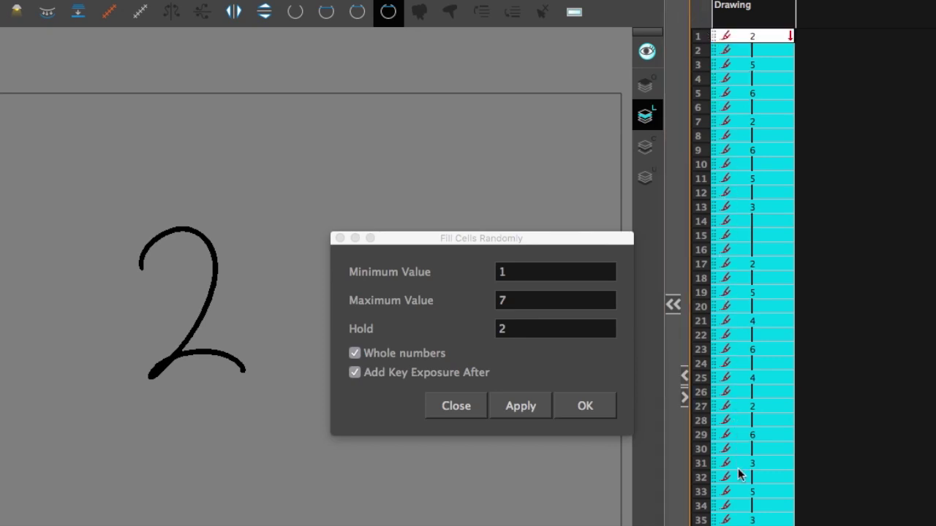
{"action": "left_click", "coordinate": [554, 368]}
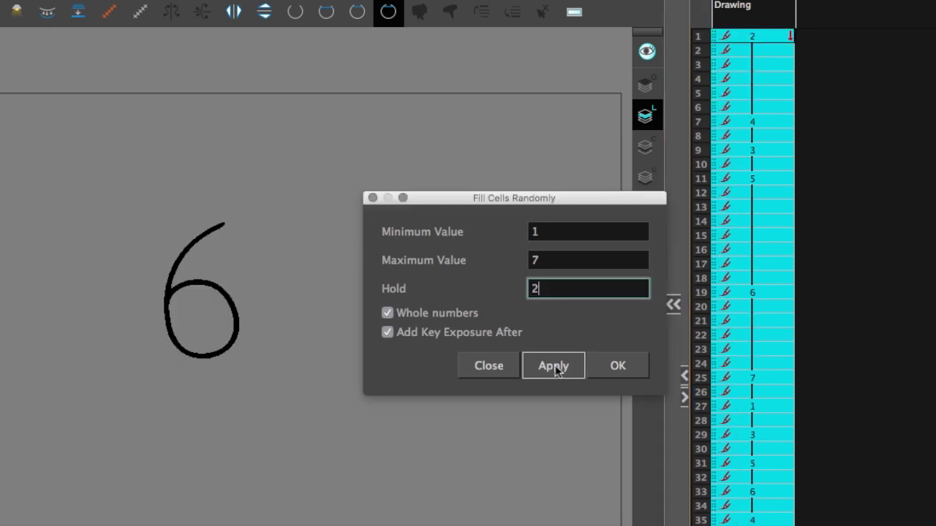
{"action": "left_click", "coordinate": [553, 367]}
{"action": "left_click", "coordinate": [553, 368]}
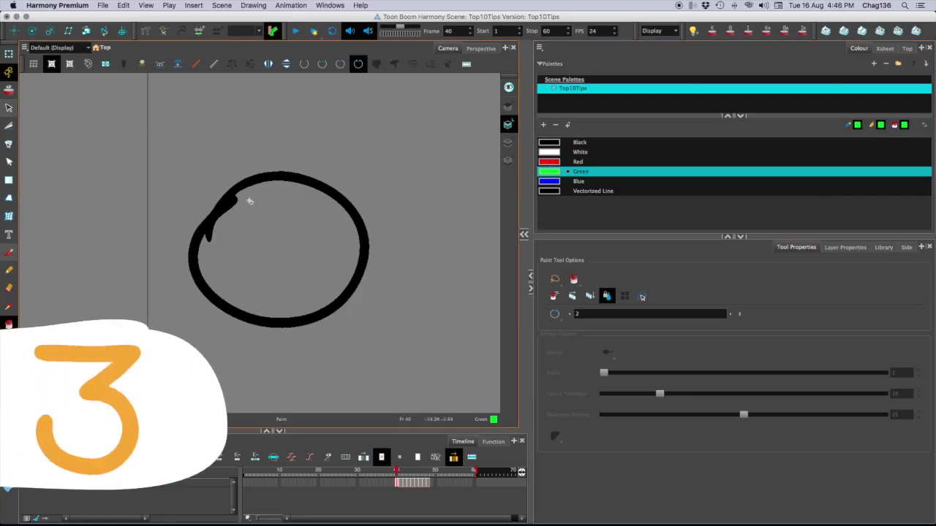
Test green fills on the circle by click and lasso, undoing each one
{"action": "left_click", "coordinate": [285, 237]}
{"action": "key", "text": "super+z"}
{"action": "mouse_move", "coordinate": [118, 259]}
{"action": "left_mouse_down"}
{"action": "mouse_move", "coordinate": [129, 177]}
{"action": "mouse_move", "coordinate": [359, 387]}
{"action": "mouse_move", "coordinate": [126, 265]}
{"action": "left_mouse_up"}
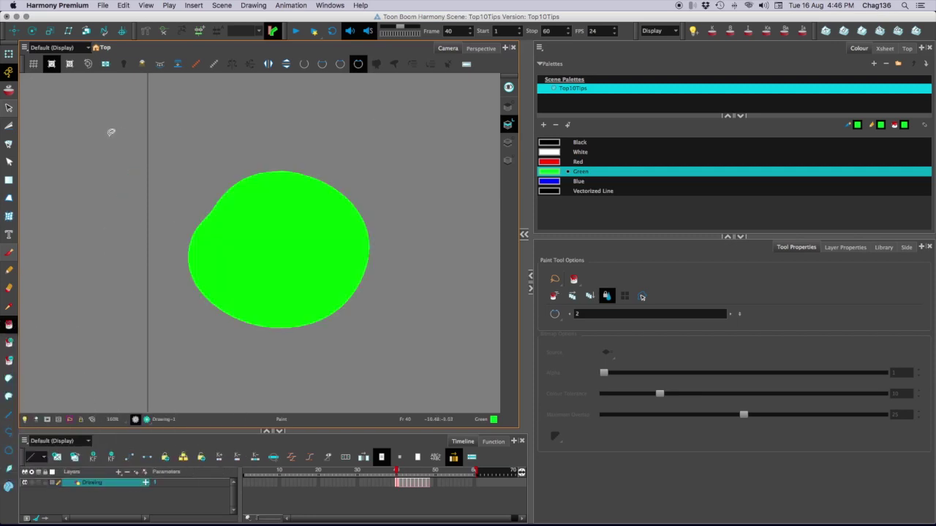
{"action": "key", "text": "super+z"}
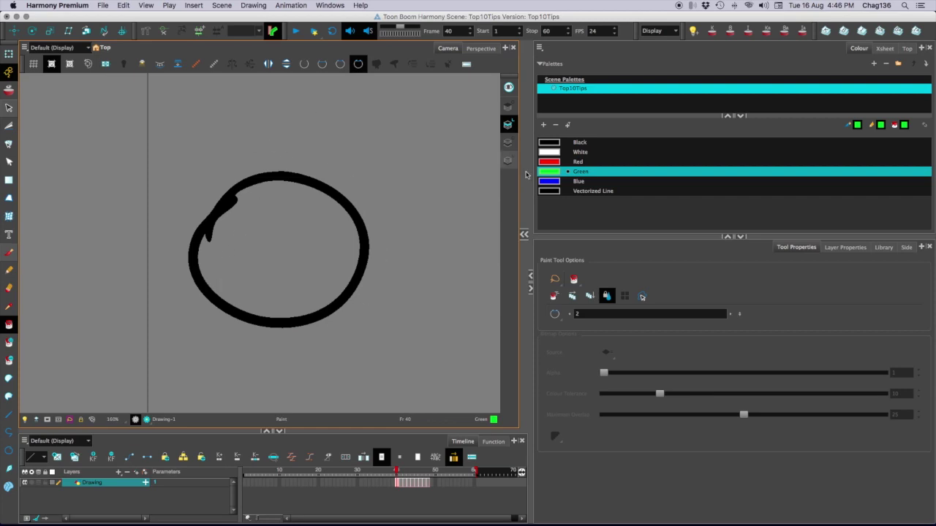
Switch the Paint tool to Paint Unpainted and lasso the circle to fill only its interior green
{"action": "left_click", "coordinate": [572, 281]}
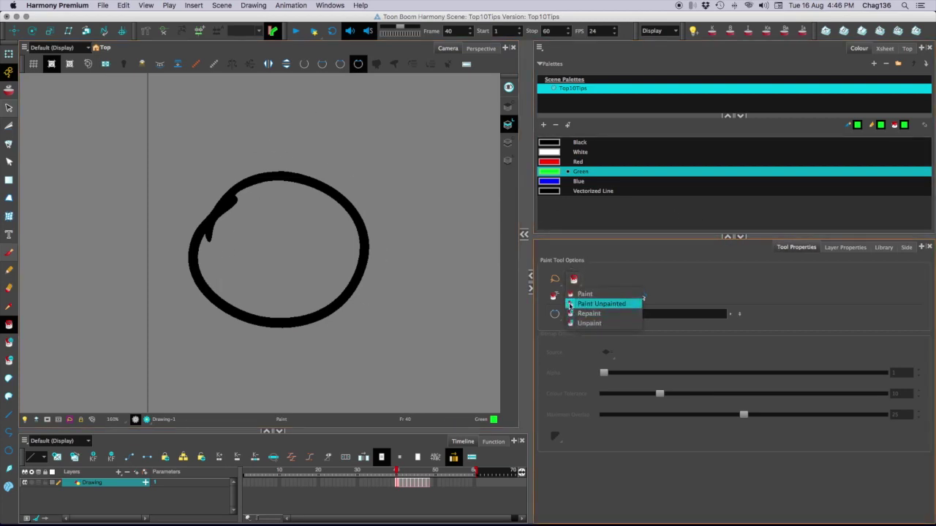
{"action": "left_click", "coordinate": [603, 304]}
{"action": "mouse_move", "coordinate": [170, 183]}
{"action": "left_mouse_down"}
{"action": "mouse_move", "coordinate": [200, 159]}
{"action": "mouse_move", "coordinate": [228, 368]}
{"action": "mouse_move", "coordinate": [192, 163]}
{"action": "left_mouse_up"}
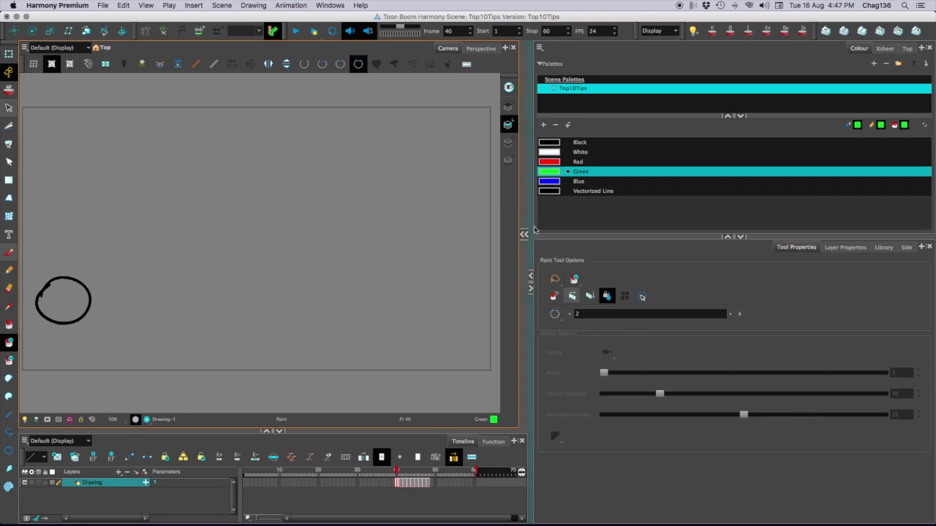
Enable Apply to Multiple Drawings, extend onion skin, lasso-fill the circles green, then sketch a yellow peak
{"action": "left_click", "coordinate": [571, 296]}
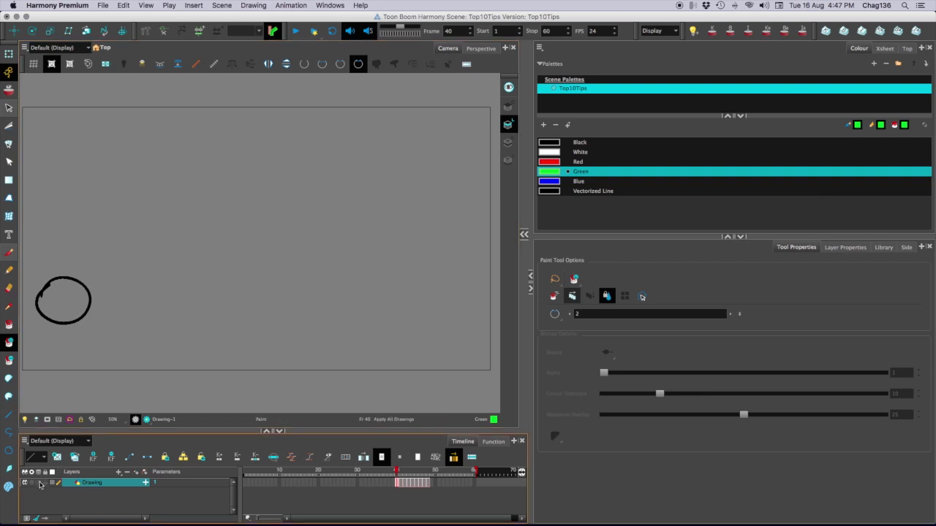
{"action": "left_click", "coordinate": [45, 484]}
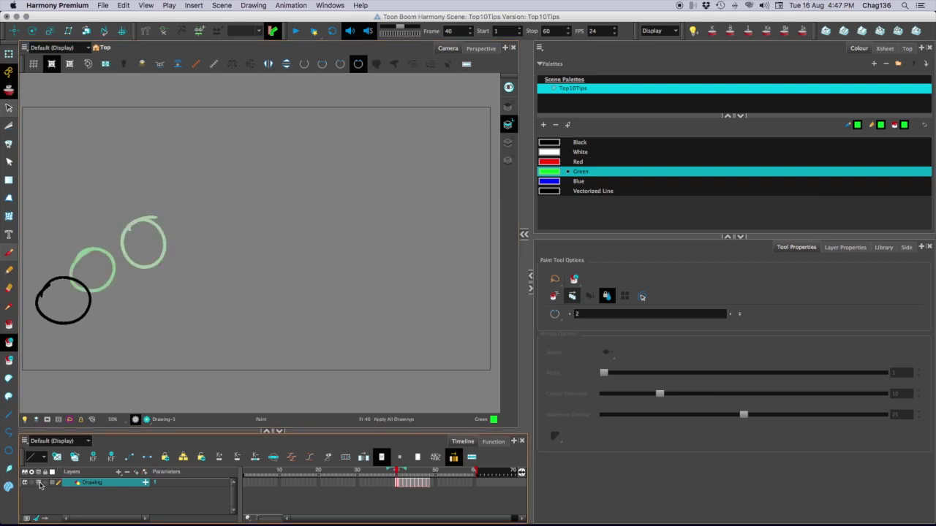
{"action": "left_click_drag", "start_coordinate": [404, 470], "coordinate": [427, 477]}
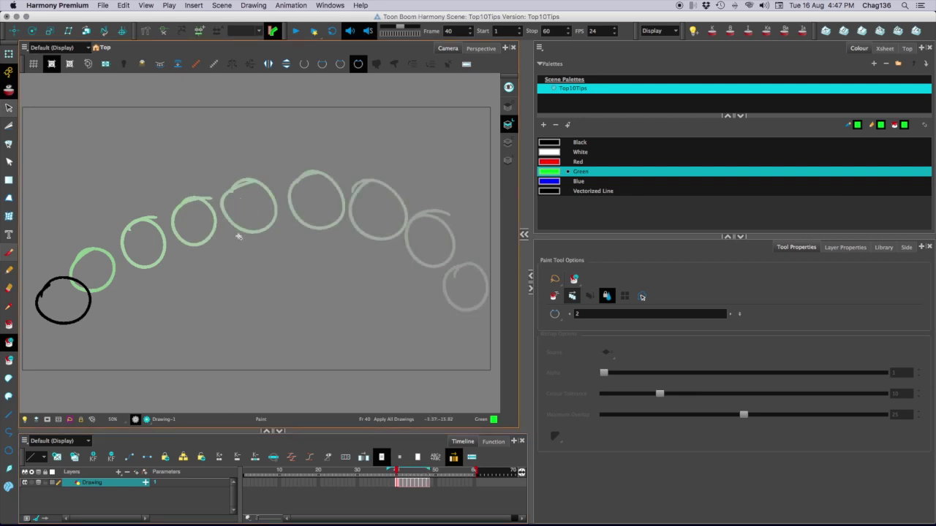
{"action": "mouse_move", "coordinate": [104, 337]}
{"action": "left_mouse_down"}
{"action": "mouse_move", "coordinate": [237, 182]}
{"action": "mouse_move", "coordinate": [239, 301]}
{"action": "mouse_move", "coordinate": [145, 341]}
{"action": "left_mouse_up"}
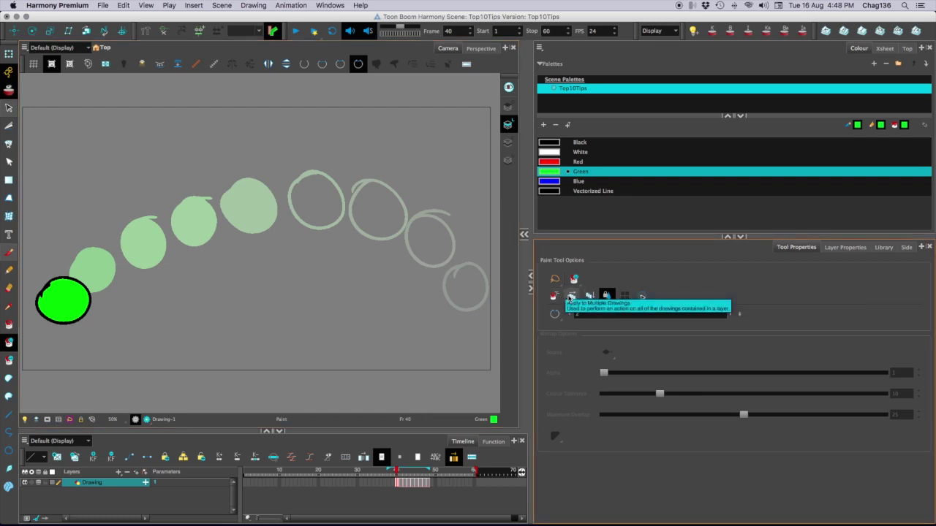
{"action": "mouse_move", "coordinate": [93, 344]}
{"action": "left_mouse_down"}
{"action": "mouse_move", "coordinate": [136, 276]}
{"action": "mouse_move", "coordinate": [205, 336]}
{"action": "left_mouse_up"}
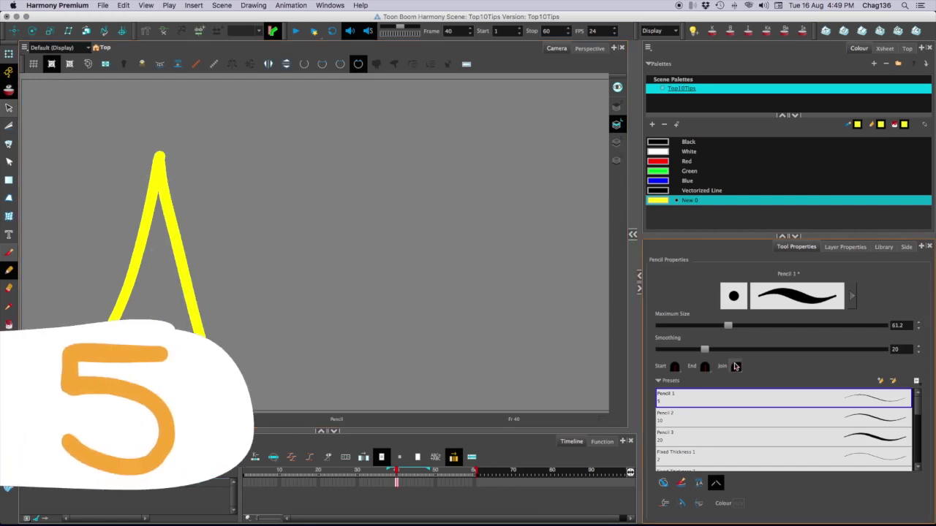
Set the pencil Join style to Mitre and draw angled yellow strokes with sharp corners
{"action": "left_click", "coordinate": [735, 367]}
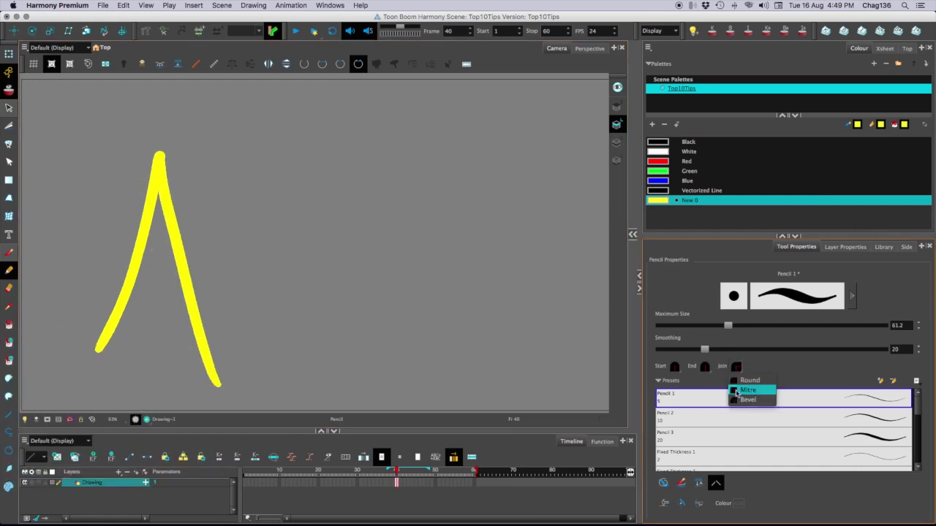
{"action": "left_click", "coordinate": [755, 377]}
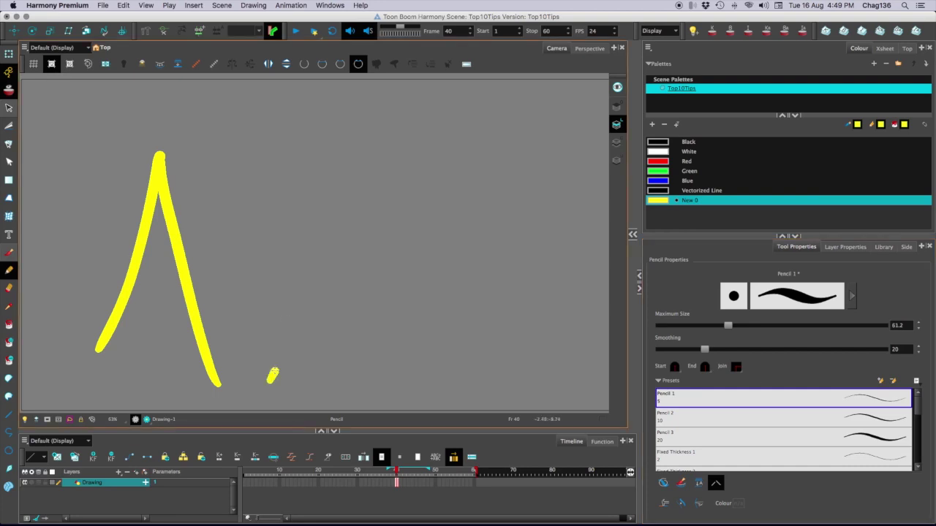
{"action": "left_click_drag", "start_coordinate": [271, 378], "coordinate": [340, 376]}
{"action": "left_click_drag", "start_coordinate": [411, 252], "coordinate": [385, 282]}
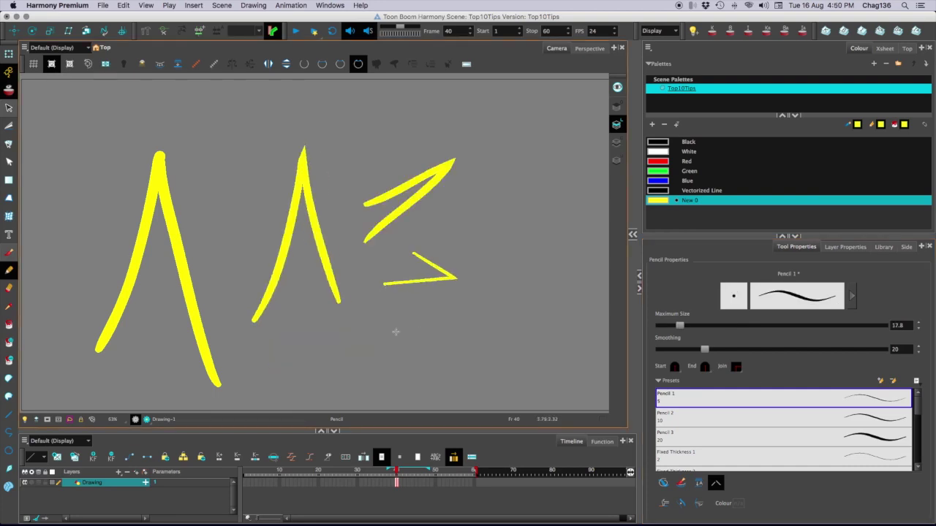
{"action": "mouse_move", "coordinate": [396, 330]}
{"action": "left_mouse_down"}
{"action": "mouse_move", "coordinate": [388, 354]}
{"action": "mouse_move", "coordinate": [432, 296]}
{"action": "left_mouse_up"}
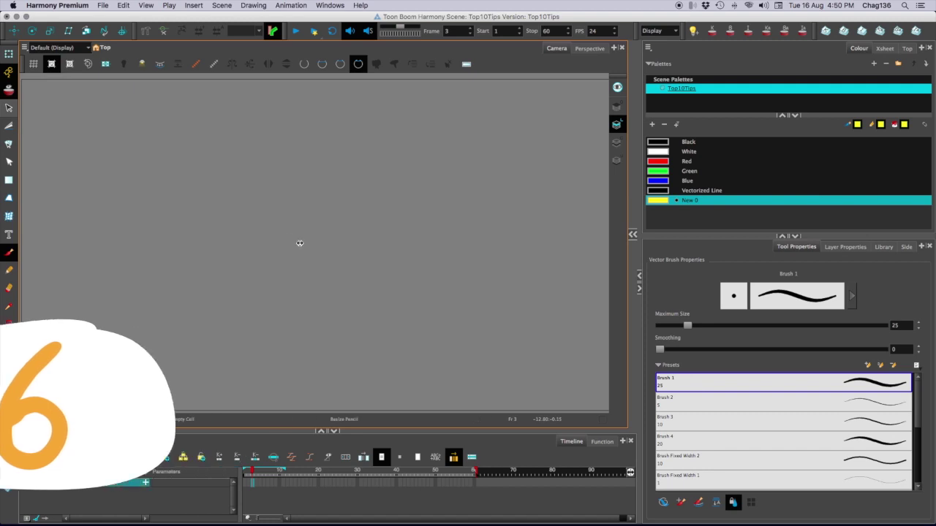
Enlarge the brush to 500 on the canvas, paint a yellow S stroke, then resize the pencil likewise
{"action": "mouse_move", "coordinate": [299, 241]}
{"action": "left_mouse_down"}
{"action": "mouse_move", "coordinate": [321, 251]}
{"action": "mouse_move", "coordinate": [299, 251]}
{"action": "mouse_move", "coordinate": [346, 263]}
{"action": "mouse_move", "coordinate": [359, 254]}
{"action": "mouse_move", "coordinate": [84, 344]}
{"action": "left_mouse_up"}
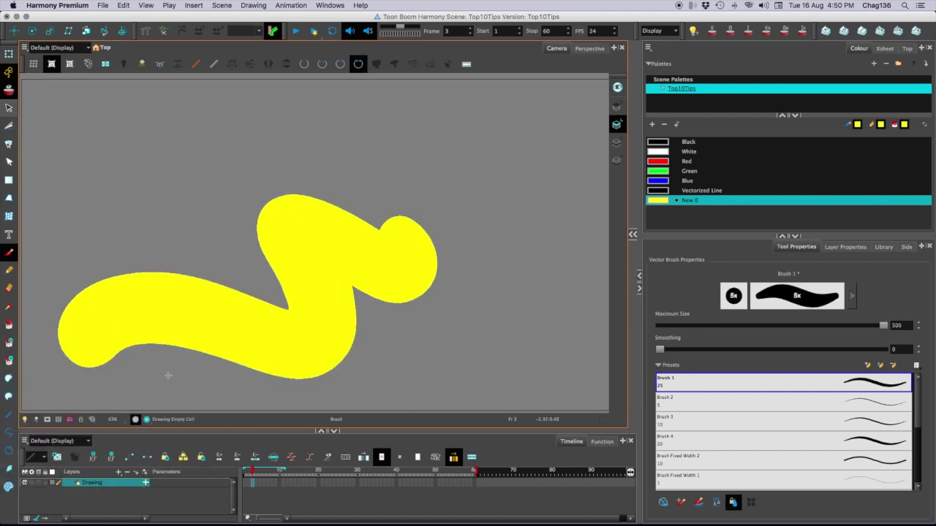
{"action": "mouse_move", "coordinate": [492, 315]}
{"action": "left_mouse_down"}
{"action": "mouse_move", "coordinate": [472, 323]}
{"action": "mouse_move", "coordinate": [479, 334]}
{"action": "mouse_move", "coordinate": [371, 352]}
{"action": "mouse_move", "coordinate": [216, 402]}
{"action": "left_mouse_up"}
{"action": "key", "text": "alt+/"}
{"action": "mouse_move", "coordinate": [397, 171]}
{"action": "left_mouse_down"}
{"action": "mouse_move", "coordinate": [423, 184]}
{"action": "mouse_move", "coordinate": [399, 195]}
{"action": "mouse_move", "coordinate": [410, 192]}
{"action": "mouse_move", "coordinate": [399, 177]}
{"action": "left_mouse_up"}
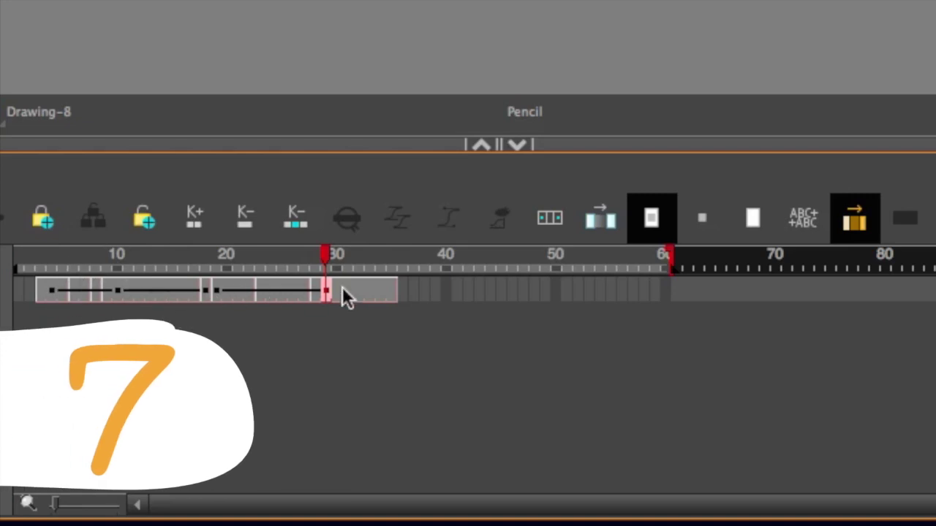
Scrub the timeline between frames 15 and 35 to preview Drawing-4 through Drawing-8
{"action": "left_click_drag", "start_coordinate": [215, 293], "coordinate": [233, 296]}
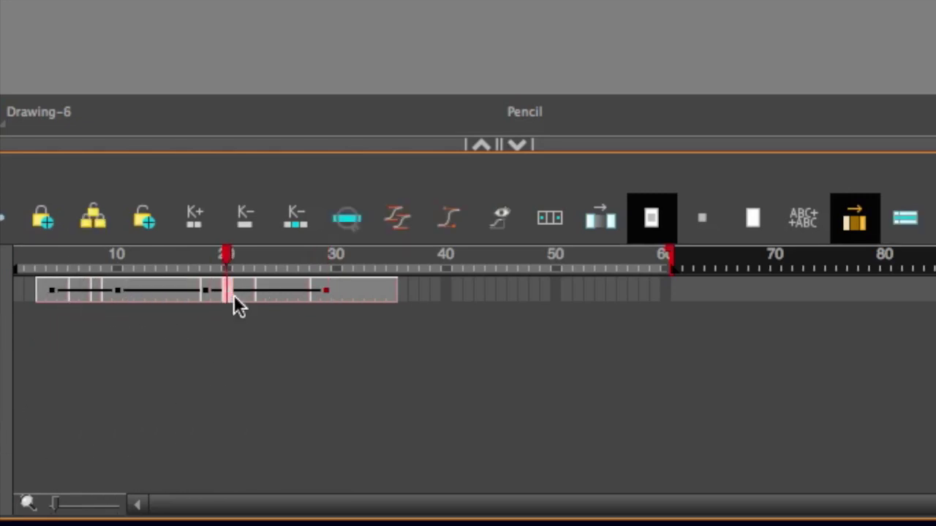
{"action": "left_click_drag", "start_coordinate": [123, 293], "coordinate": [148, 301]}
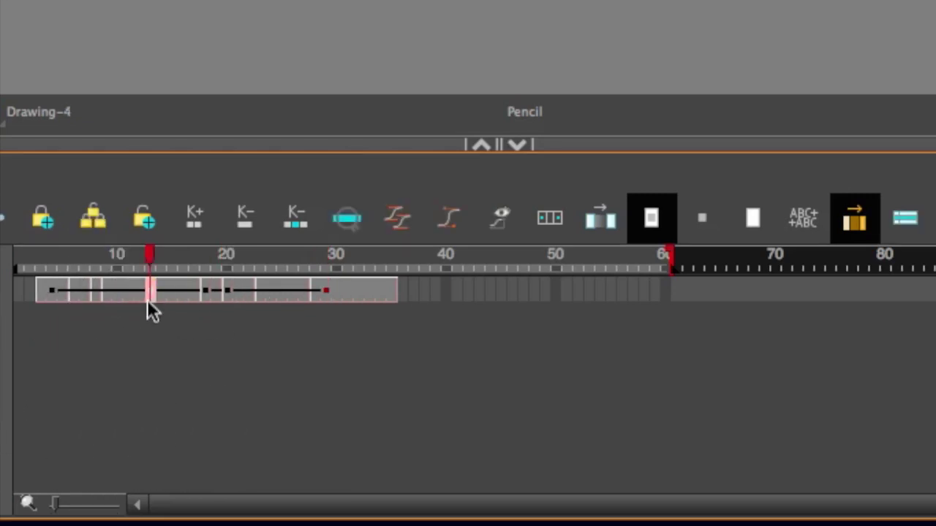
{"action": "left_click", "coordinate": [356, 289]}
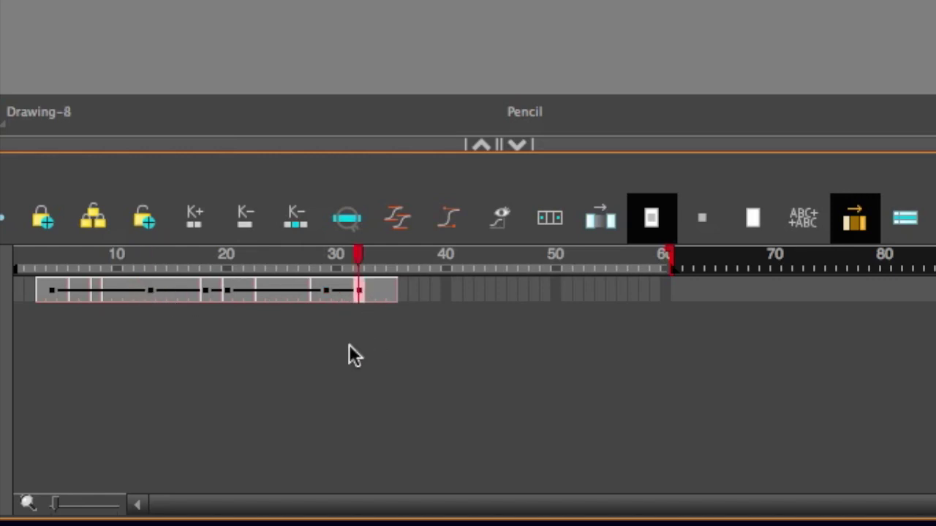
{"action": "left_click", "coordinate": [229, 293]}
{"action": "mouse_move", "coordinate": [372, 298]}
{"action": "left_mouse_down"}
{"action": "mouse_move", "coordinate": [363, 304]}
{"action": "mouse_move", "coordinate": [384, 311]}
{"action": "left_mouse_up"}
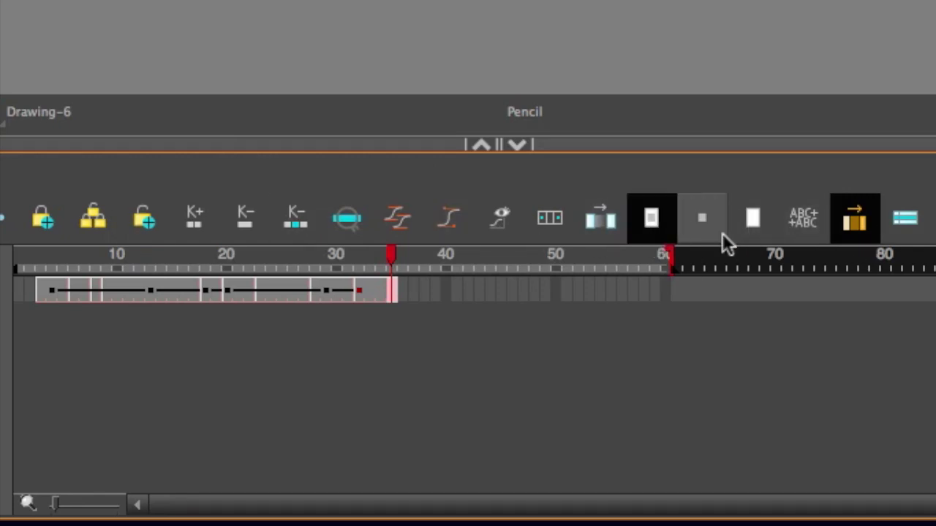
Turn off keyframes-only mode, change the timeline editing mode, and drag the frame-32 cell to frame 34
{"action": "left_click", "coordinate": [647, 219]}
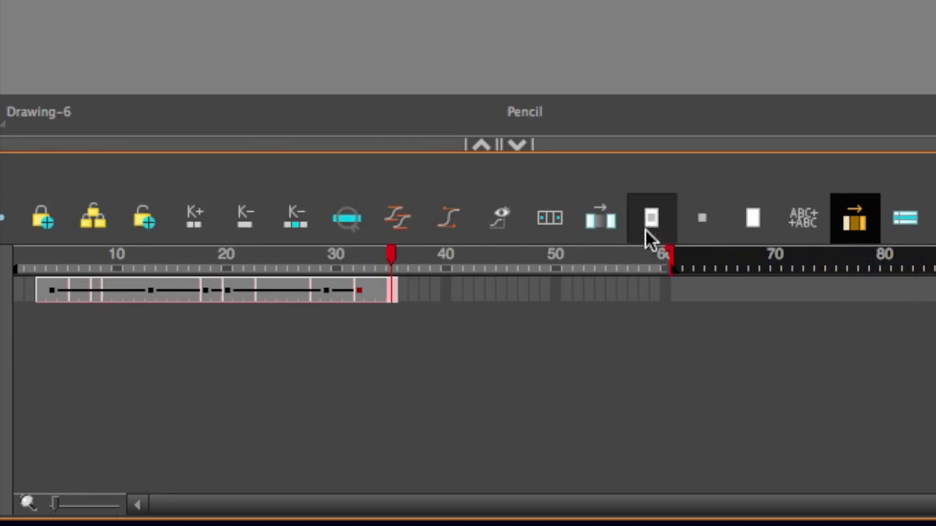
{"action": "left_click", "coordinate": [705, 227]}
{"action": "left_click", "coordinate": [742, 231]}
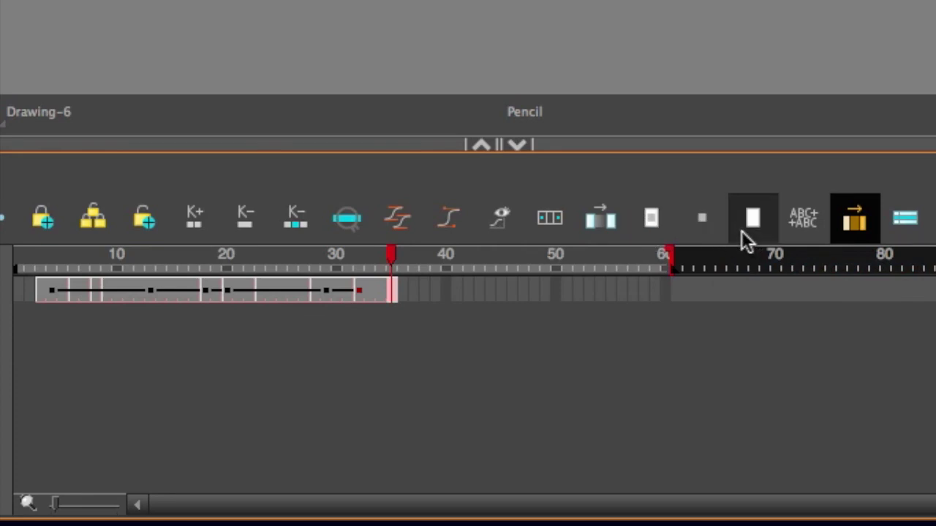
{"action": "left_click", "coordinate": [358, 293]}
{"action": "left_click_drag", "start_coordinate": [358, 293], "coordinate": [377, 289]}
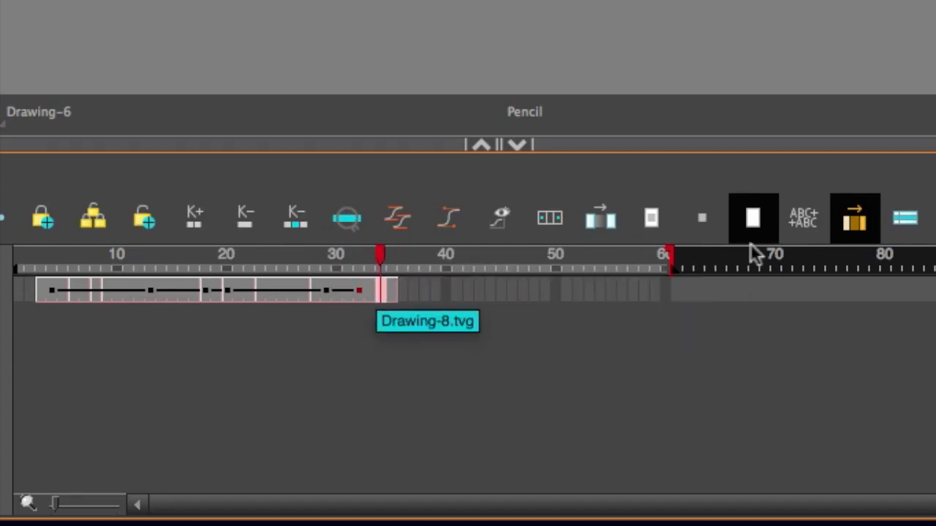
Switch the timeline editing mode again and select the cells at frames 20, 25, 18 and 15
{"action": "left_click", "coordinate": [702, 218]}
{"action": "left_click", "coordinate": [226, 290]}
{"action": "left_click", "coordinate": [271, 295]}
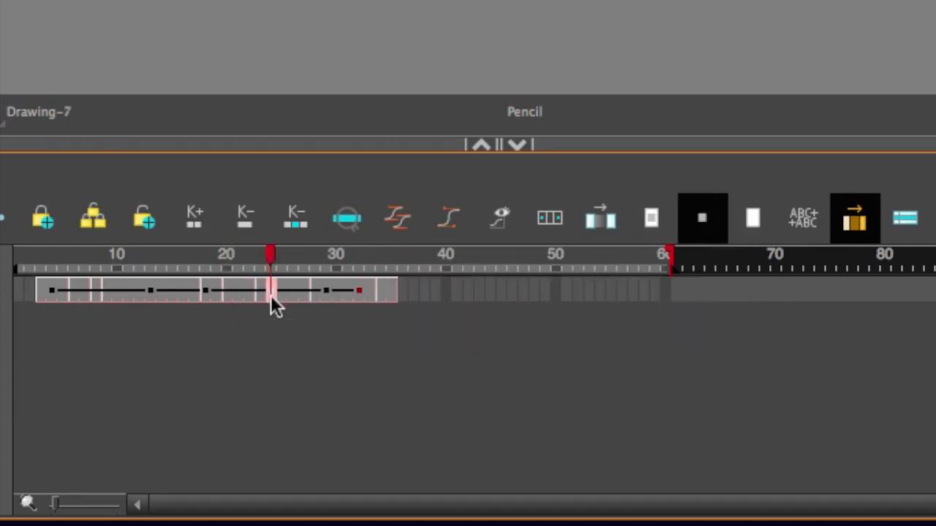
{"action": "left_click", "coordinate": [204, 293]}
{"action": "left_click", "coordinate": [172, 293]}
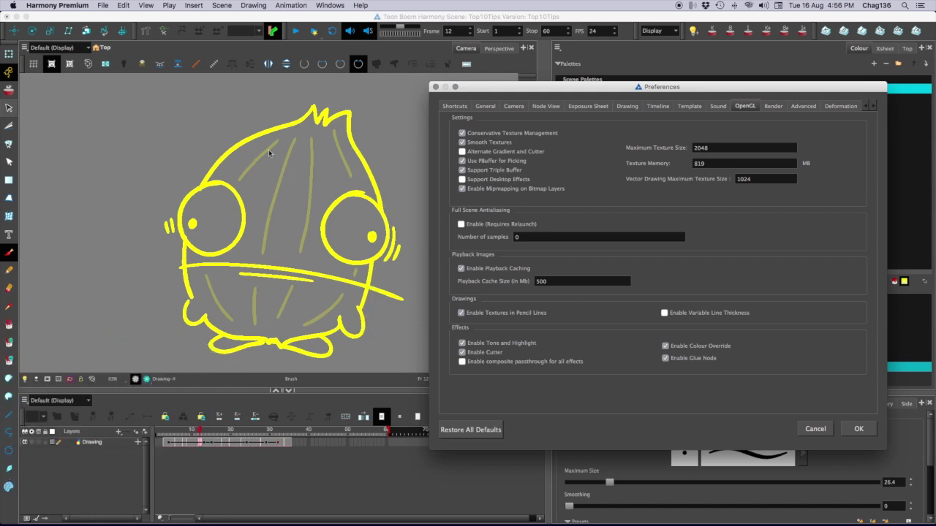
Check Full Scene Antialiasing Enable (Requires Relaunch) in the OpenGL preferences
{"action": "left_click", "coordinate": [461, 224]}
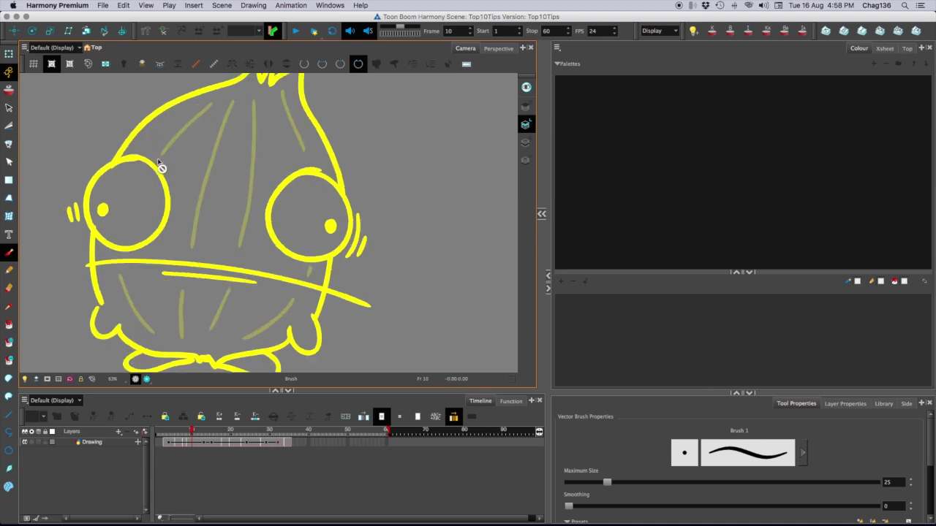
{"action": "scroll", "coordinate": [288, 212], "scroll_direction": "up", "scroll_amount": 5}
Revisit the OpenGL antialiasing samples in Preferences, then turn on Render and Preview in the camera view
{"action": "left_click", "coordinate": [49, 6]}
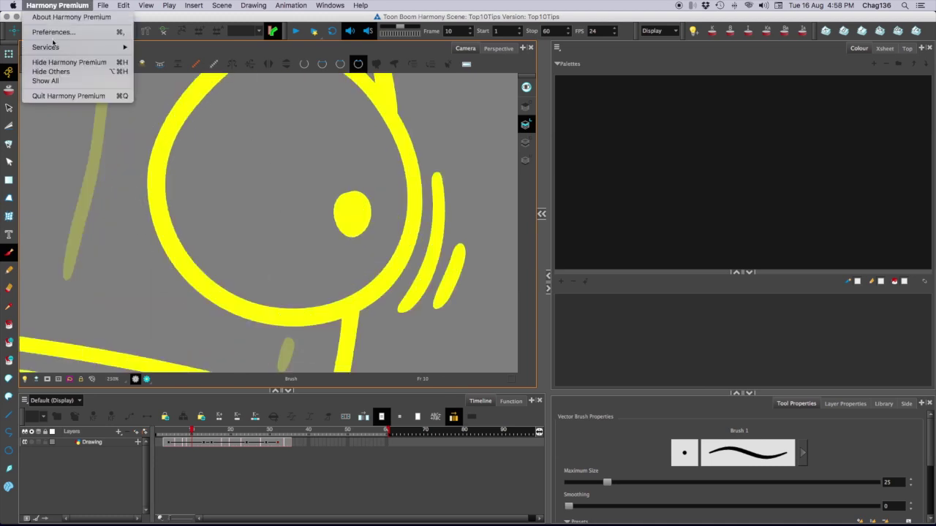
{"action": "left_click", "coordinate": [53, 32]}
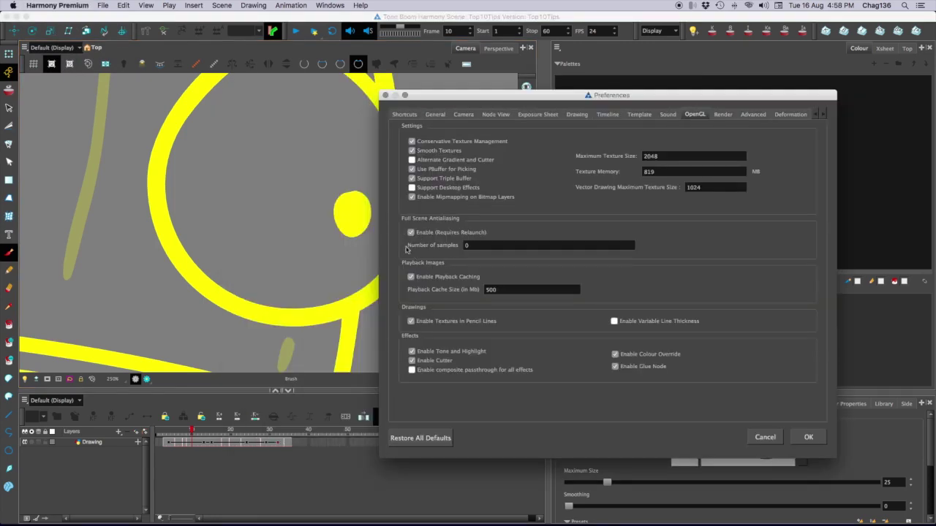
{"action": "left_click", "coordinate": [465, 244]}
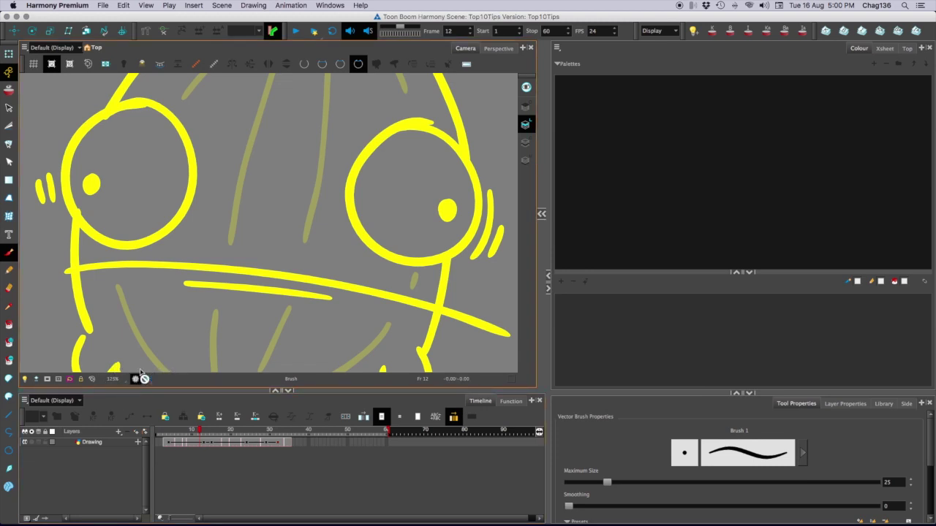
{"action": "left_click", "coordinate": [146, 379]}
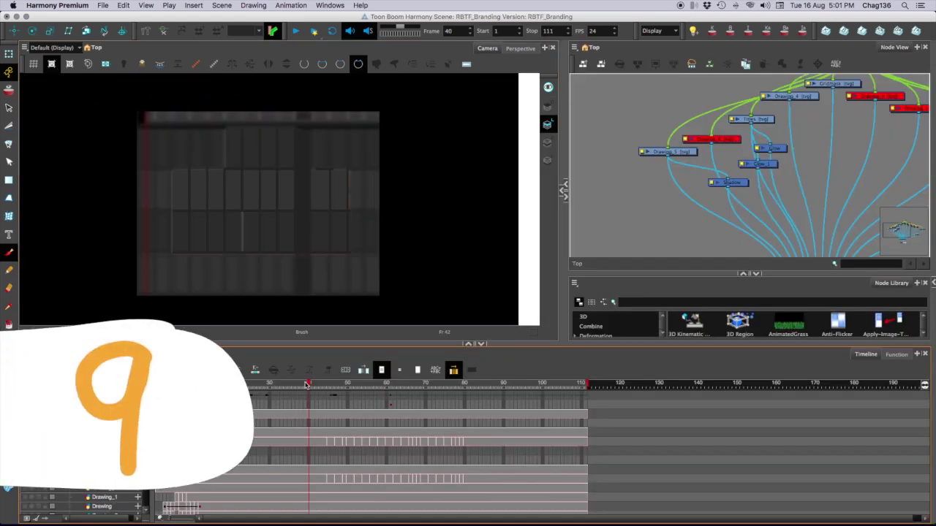
Scrub to frame 74, centre the Node View on the Gridmask node, then select Drawing_4
{"action": "left_click_drag", "start_coordinate": [307, 385], "coordinate": [506, 431]}
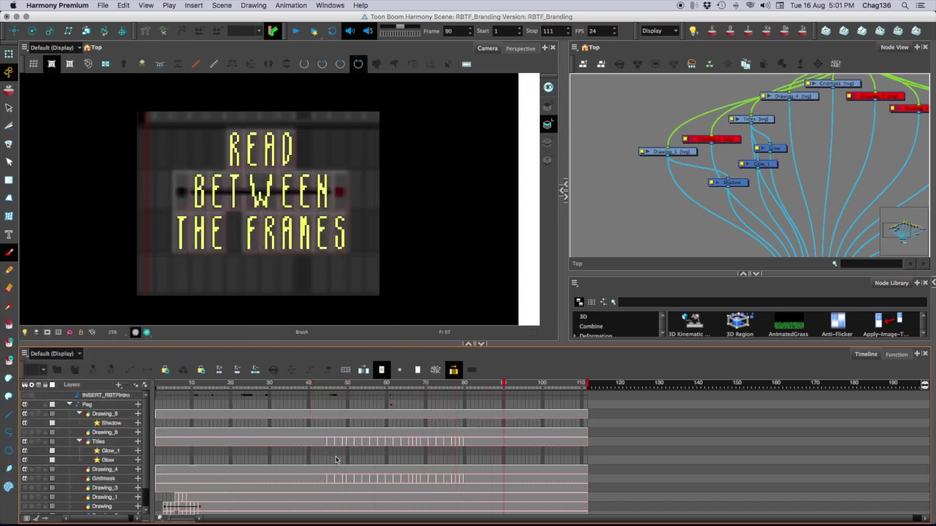
{"action": "left_click", "coordinate": [111, 479]}
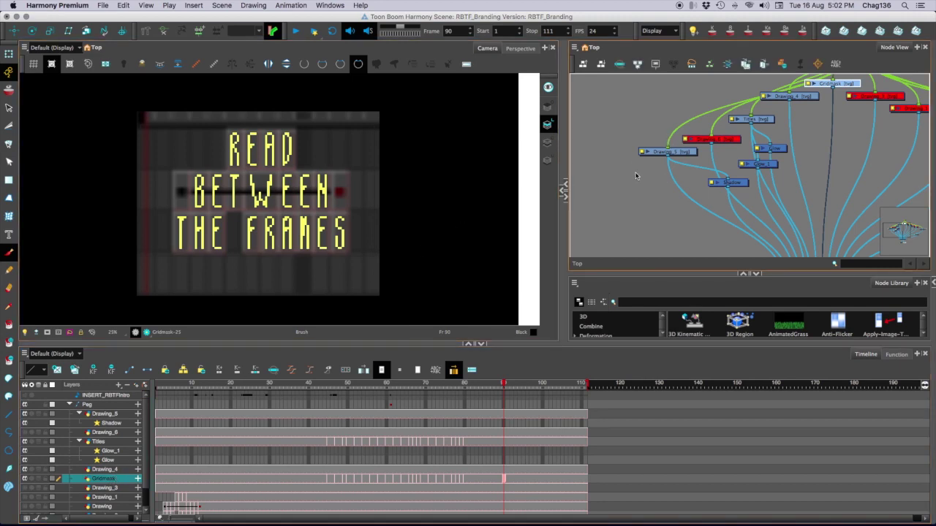
{"action": "key", "text": "f"}
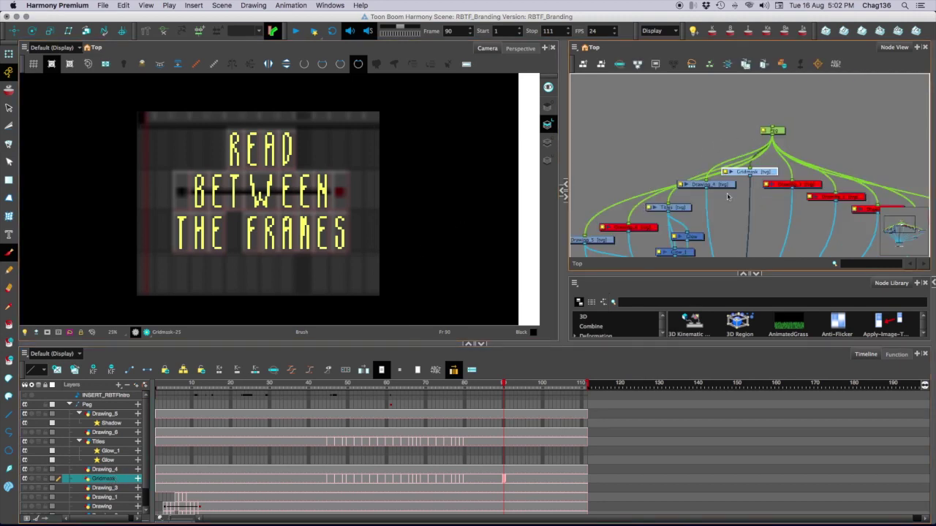
{"action": "scroll", "coordinate": [735, 174], "scroll_direction": "up", "scroll_amount": 4}
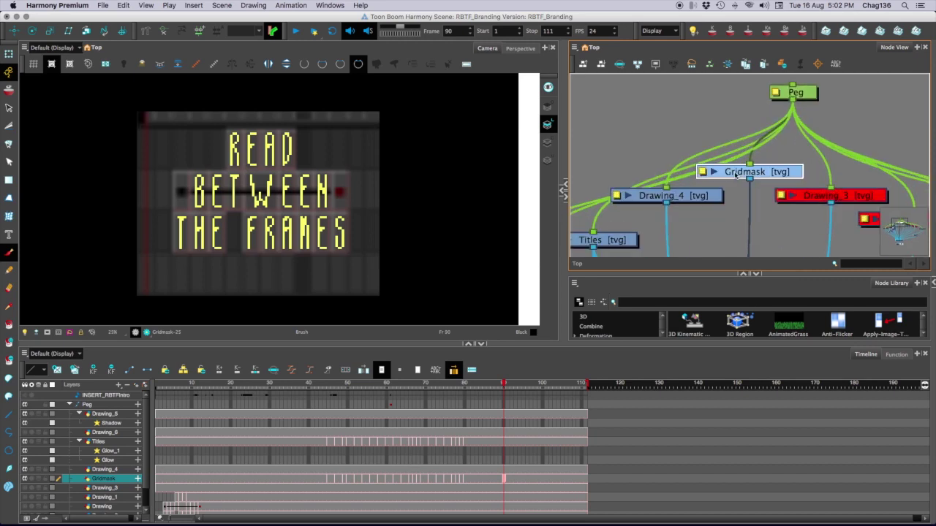
{"action": "left_click", "coordinate": [649, 197]}
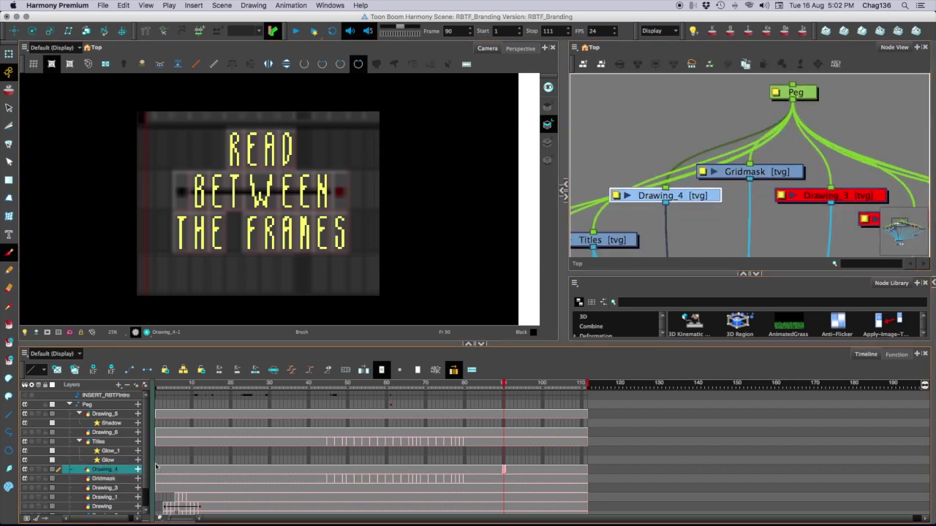
{"action": "scroll", "coordinate": [158, 470], "scroll_direction": "down", "scroll_amount": 1}
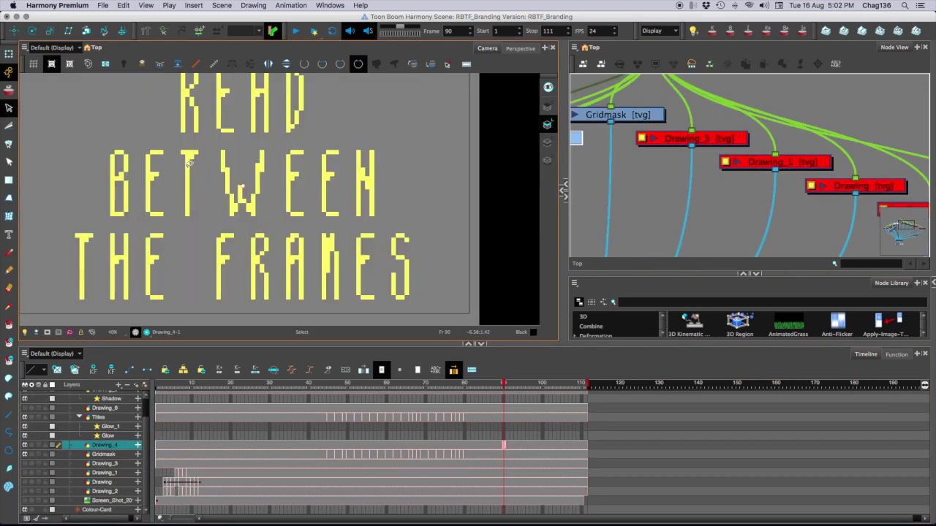
Pick the Titles layer from the title text and centre the Node View on its node
{"action": "left_click", "coordinate": [188, 168]}
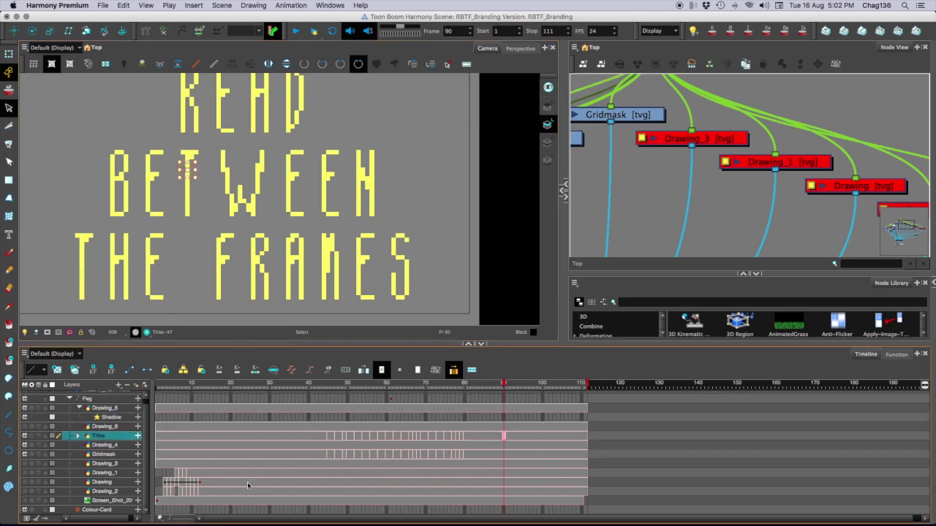
{"action": "key", "text": "f"}
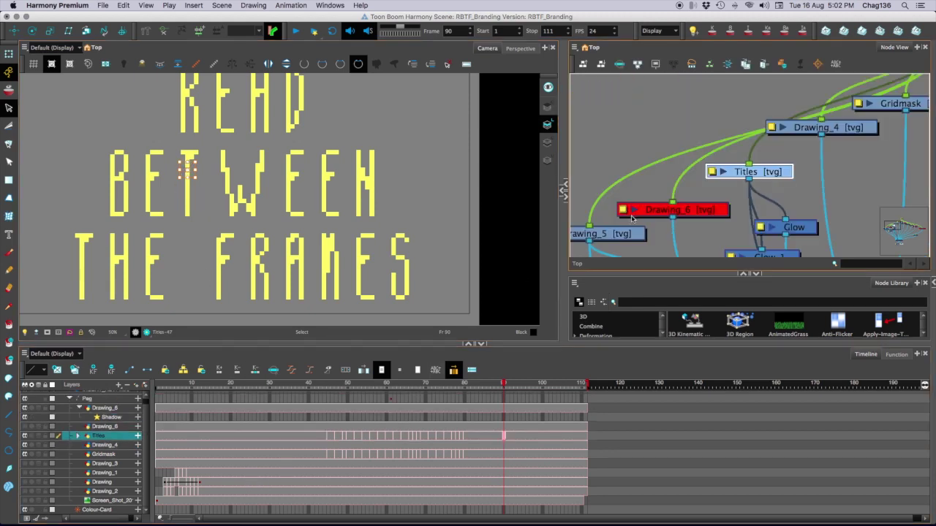
{"action": "key", "text": "super+u"}
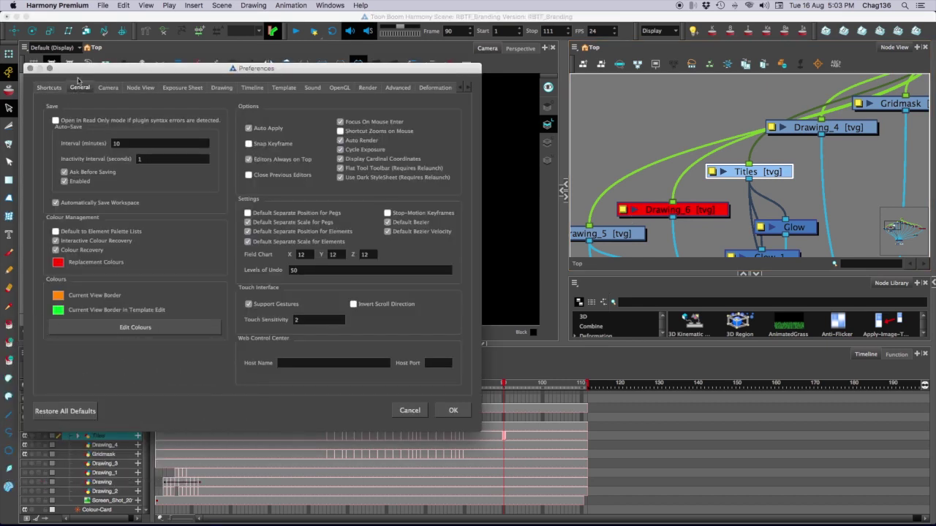
Raise Levels of Undo in General preferences from 50 to 100000000 and confirm
{"action": "double_click", "coordinate": [293, 273]}
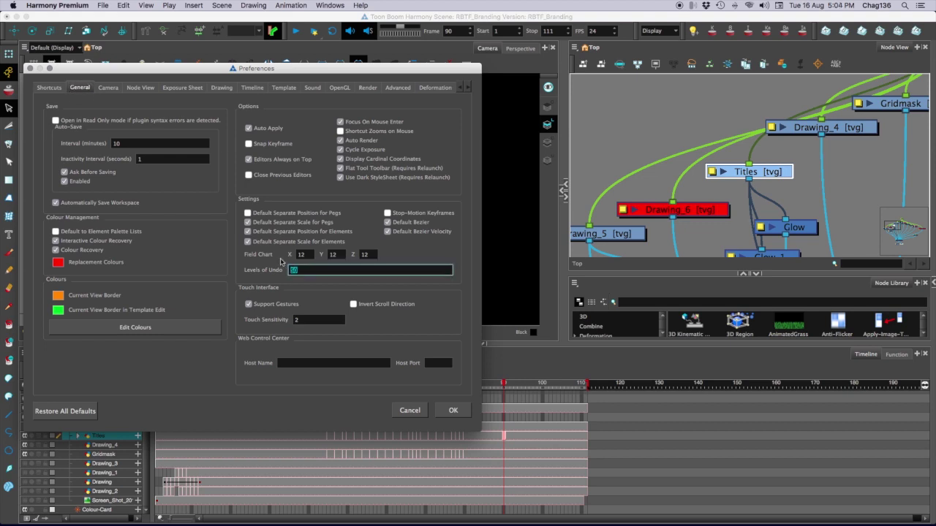
{"action": "type", "text": "10"}
{"action": "key", "text": "Tab"}
{"action": "key", "text": "shift+Tab"}
{"action": "type", "text": "100000000"}
{"action": "left_click", "coordinate": [443, 414]}
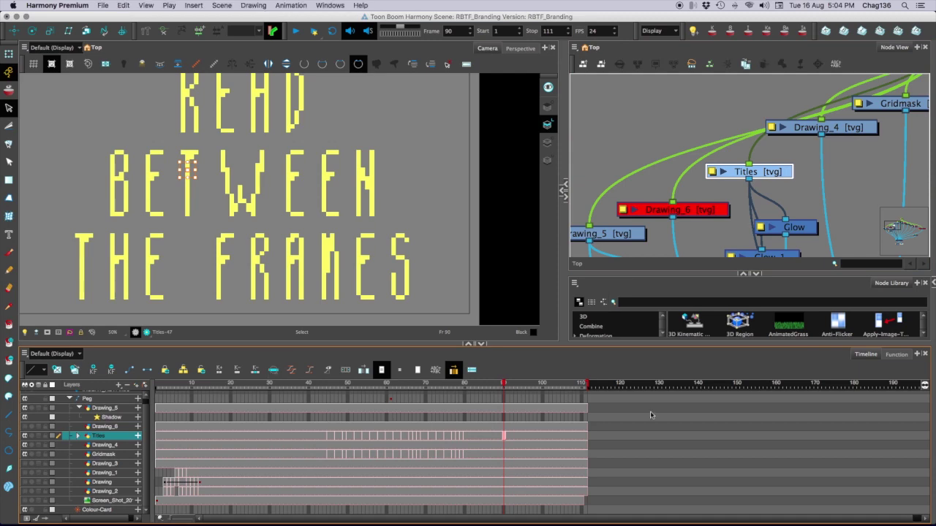